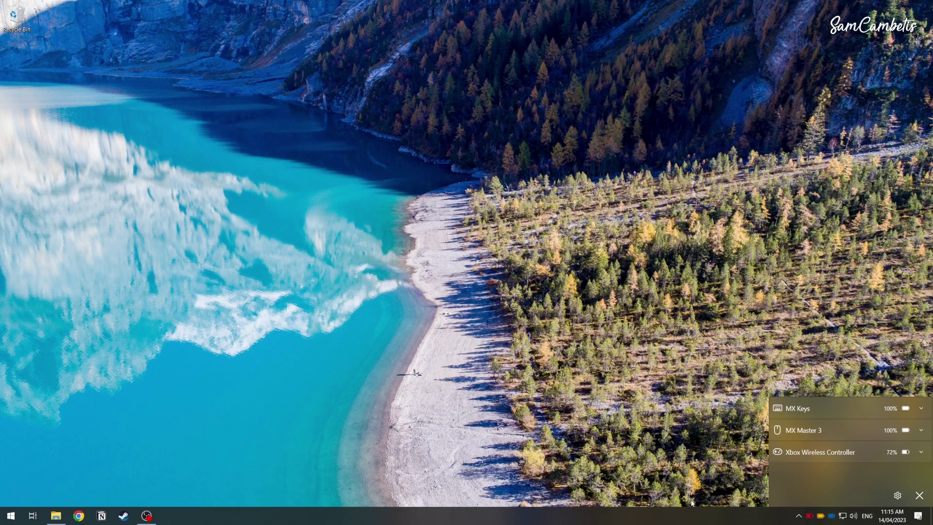
# - Show the tray battery flyout and enable the 20% battery notification
pyautogui.click(692, 504)
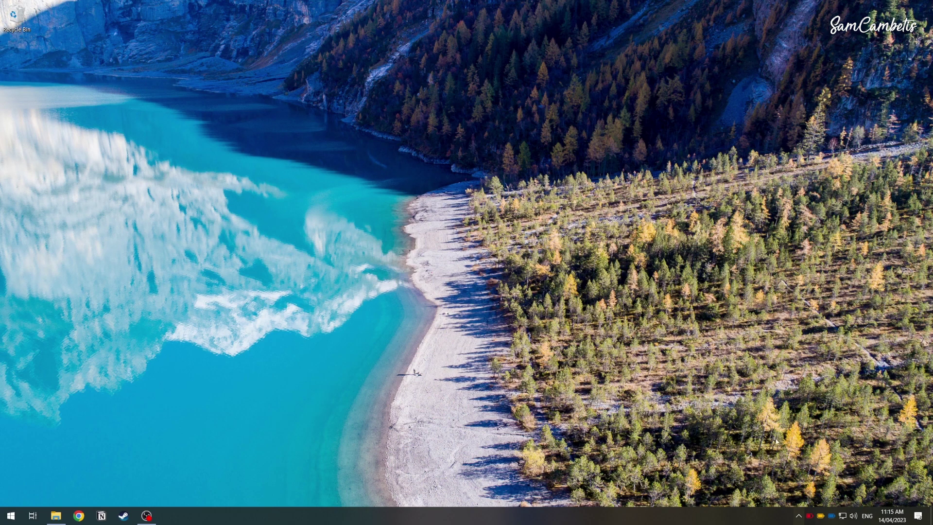
pyautogui.click(807, 515)
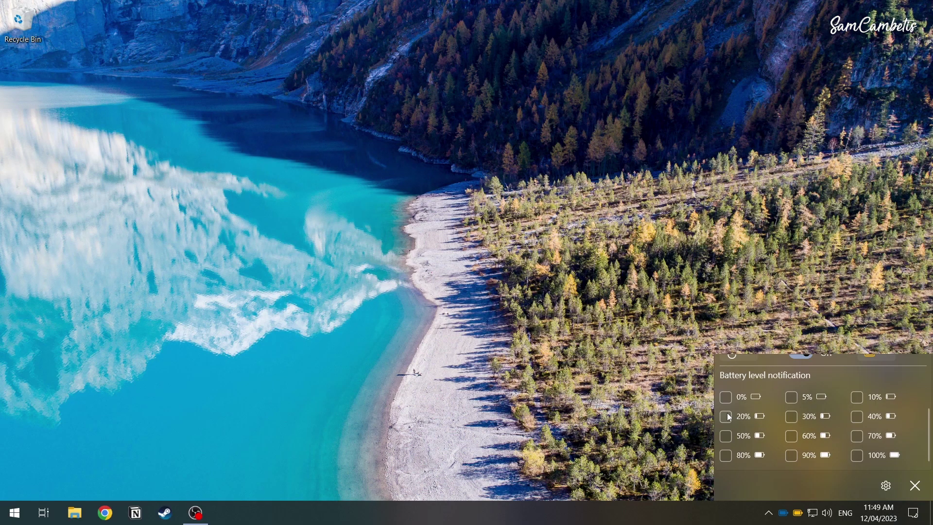
pyautogui.click(727, 413)
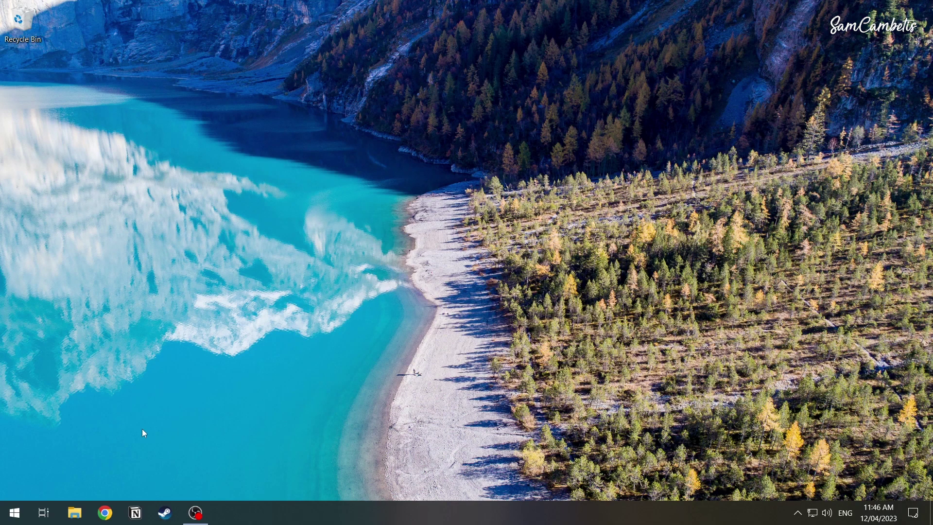
# - Launch Microsoft Store and find the Bluetooth Battery Level app page via search
pyautogui.click(15, 513)
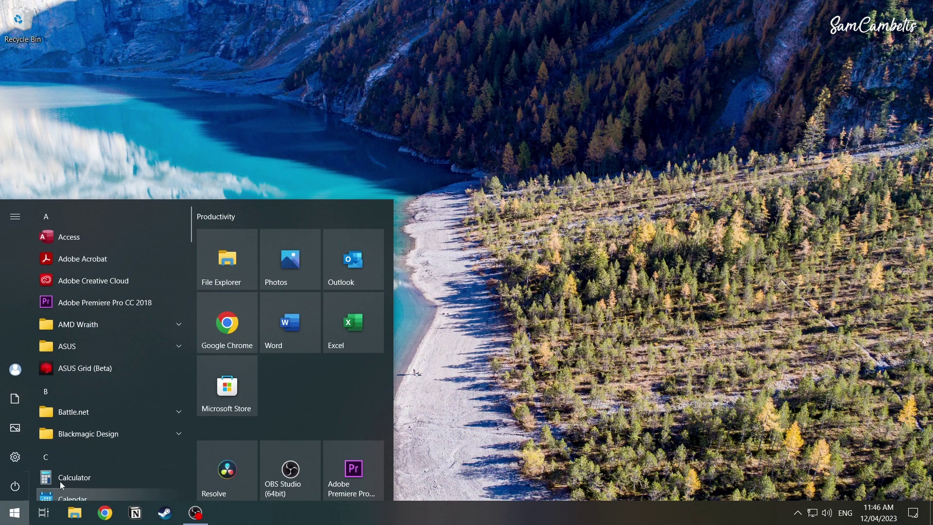
pyautogui.click(243, 379)
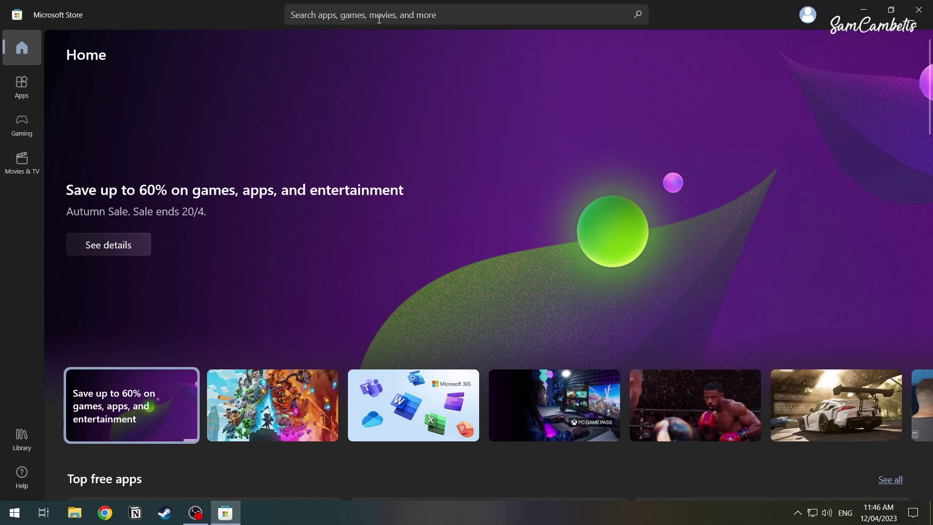
pyautogui.click(379, 15)
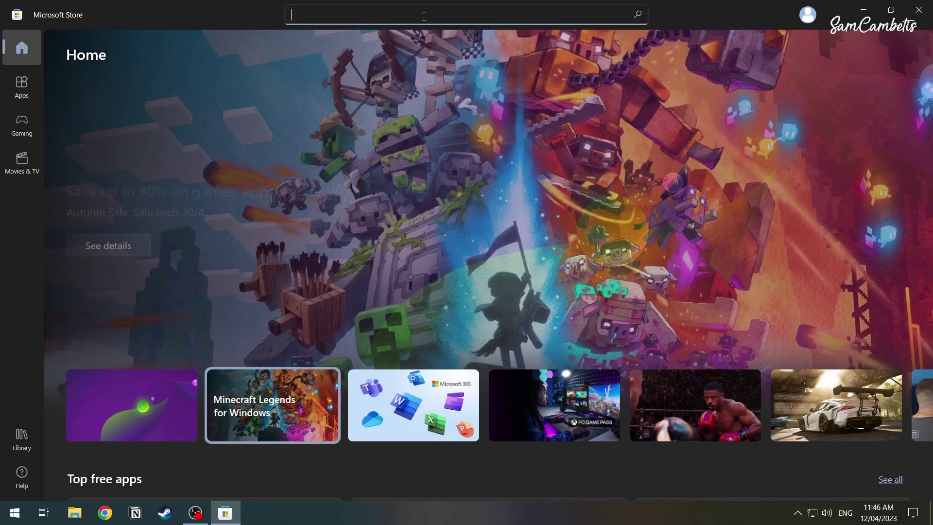
pyautogui.write('Bluetooth')
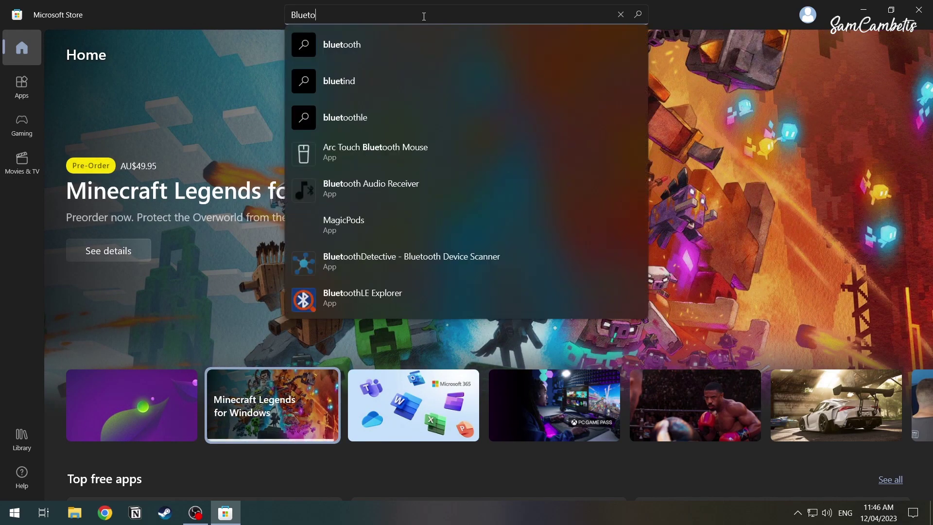
pyautogui.write(' Batt')
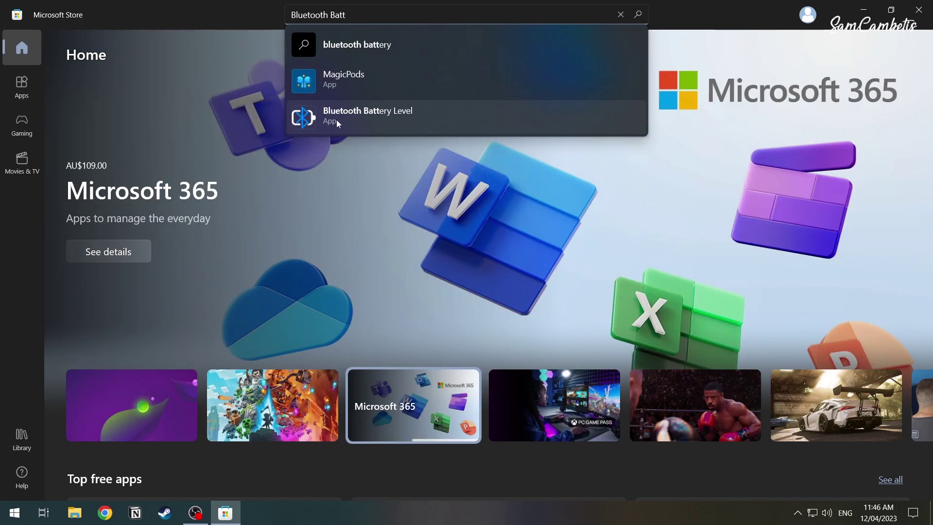
pyautogui.click(380, 119)
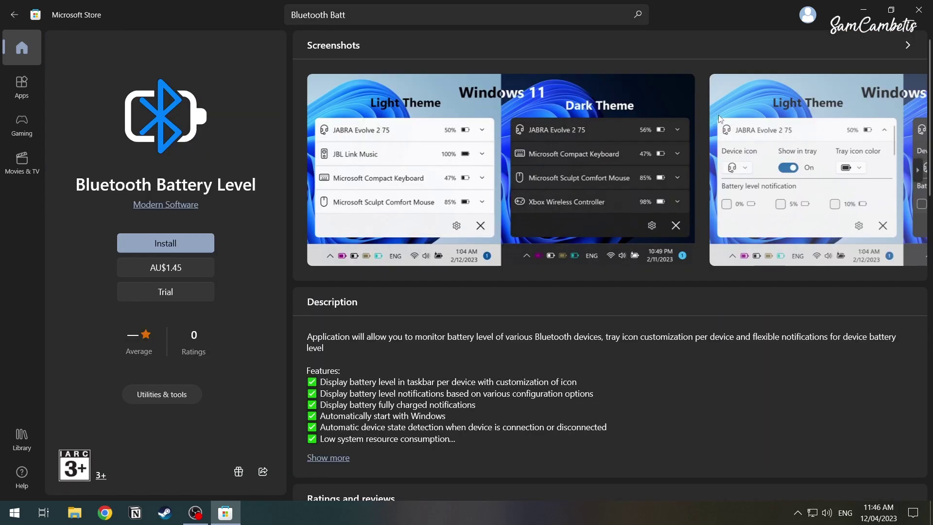
pyautogui.scroll(-5, 728, 268)
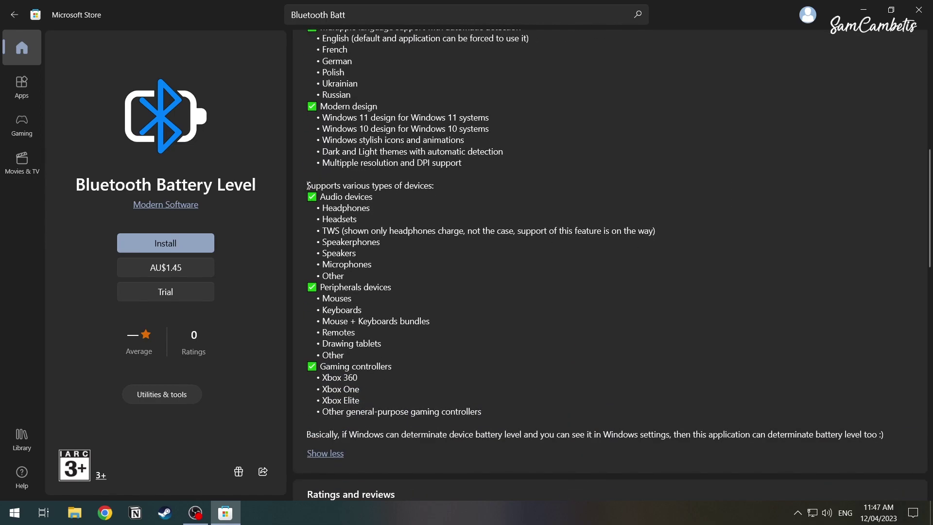
pyautogui.moveTo(302, 185); pyautogui.dragTo(440, 185)
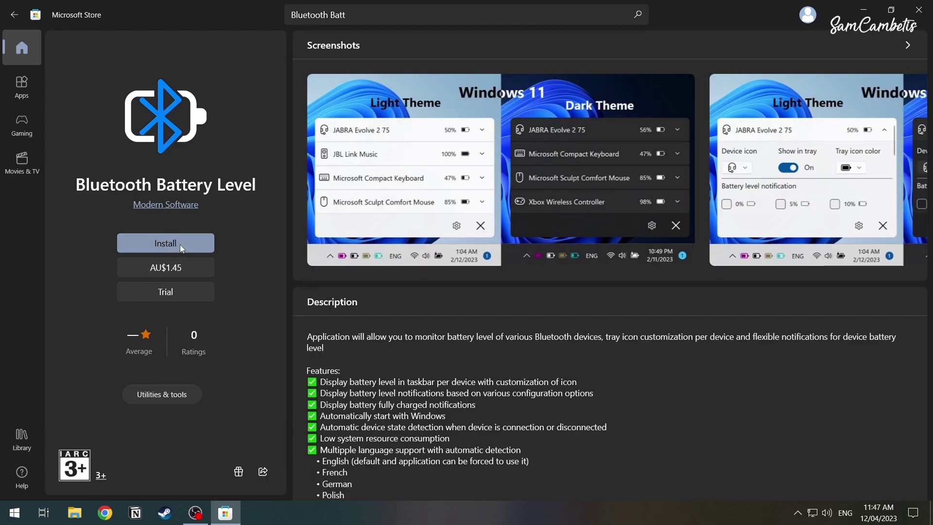
# - Install Bluetooth Battery Level from the Store and launch it
pyautogui.click(180, 244)
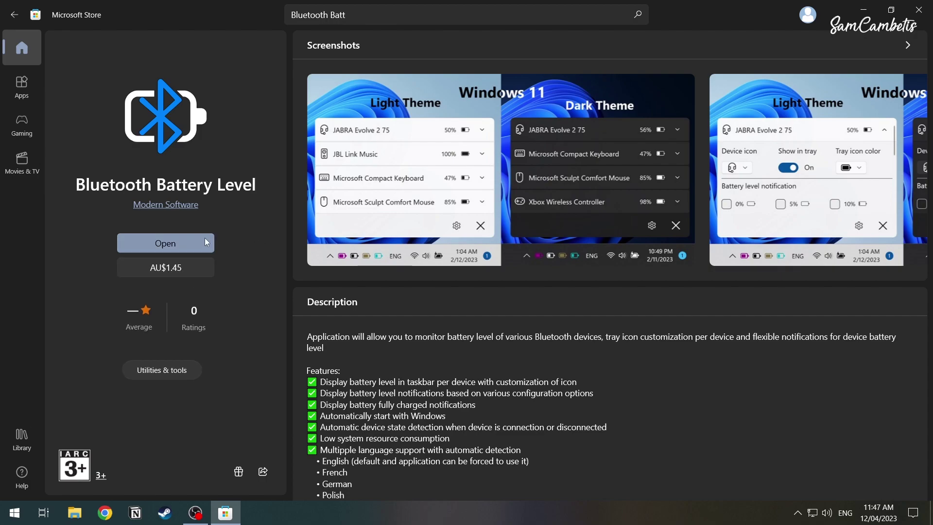
pyautogui.click(200, 242)
# - Close the Store, expand MX Keys settings and keep its keyboard device icon
pyautogui.click(918, 10)
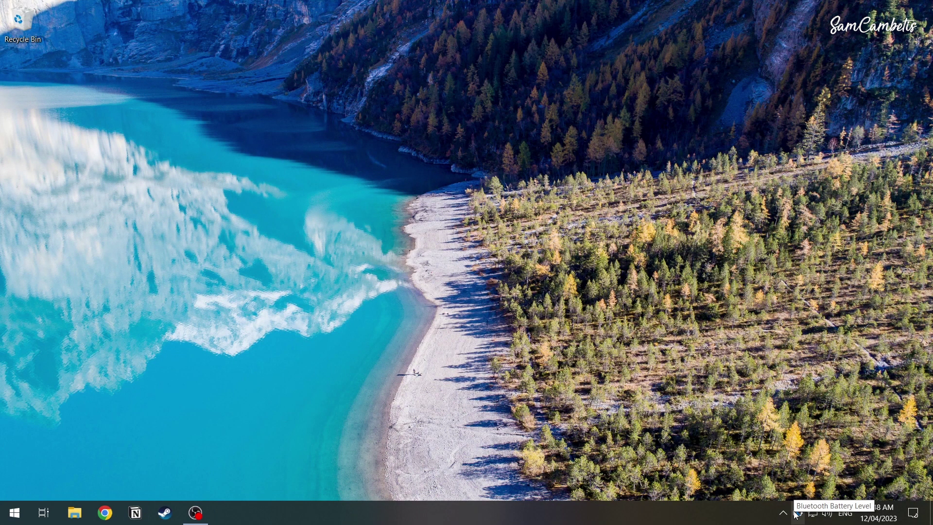
pyautogui.click(798, 514)
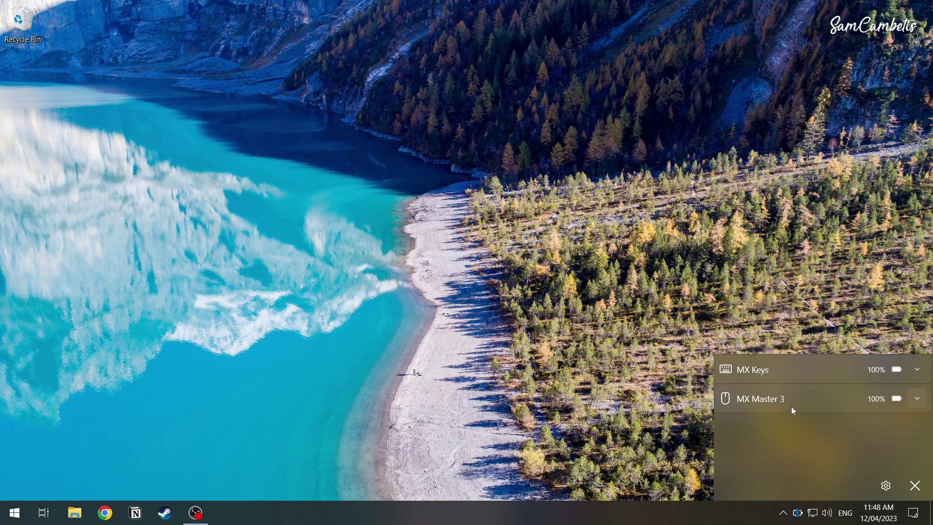
pyautogui.click(917, 370)
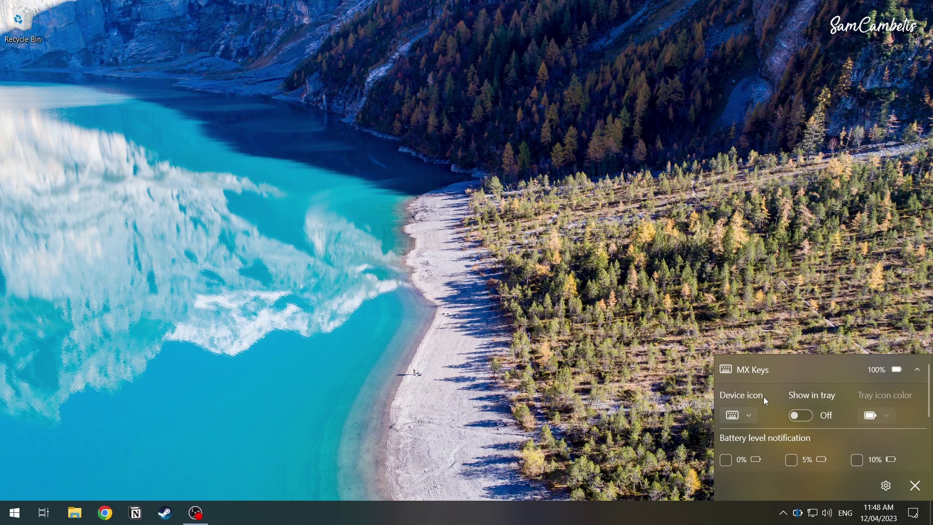
pyautogui.click(748, 415)
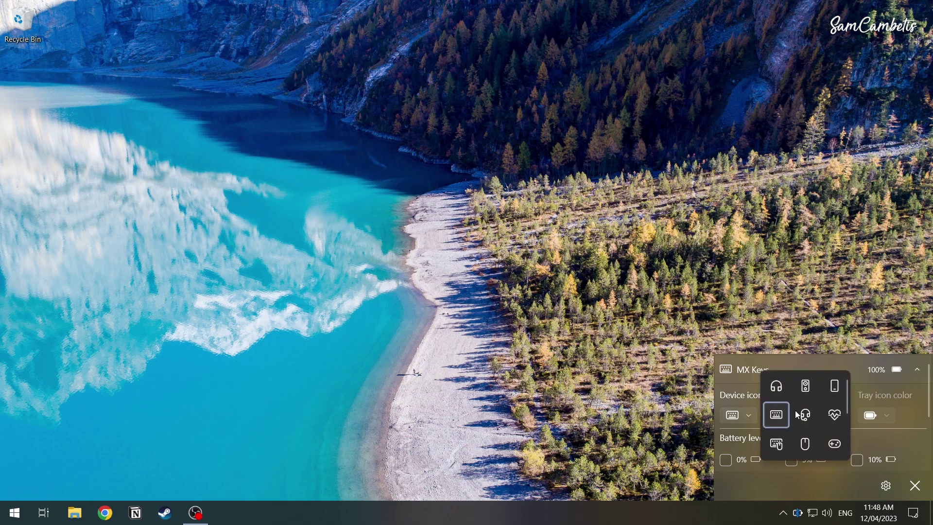
pyautogui.scroll(-2, 821, 410)
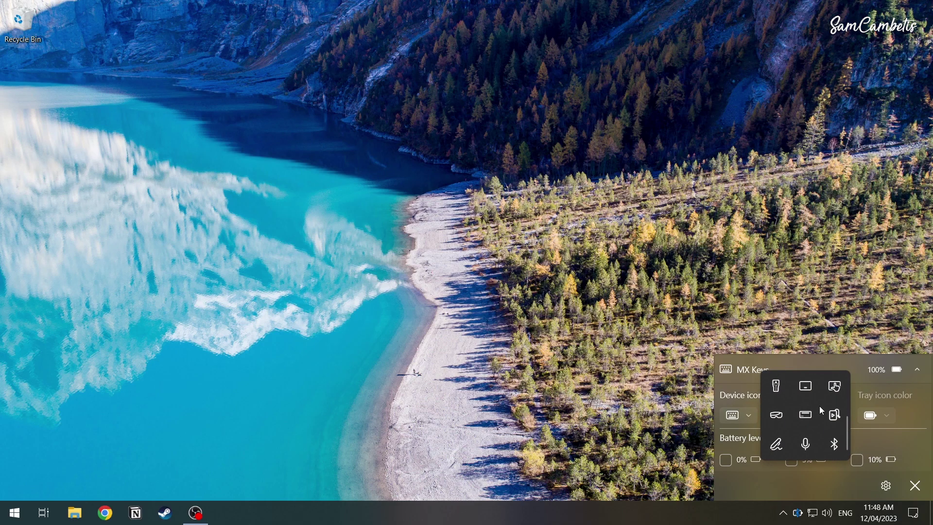
pyautogui.scroll(3, 819, 407)
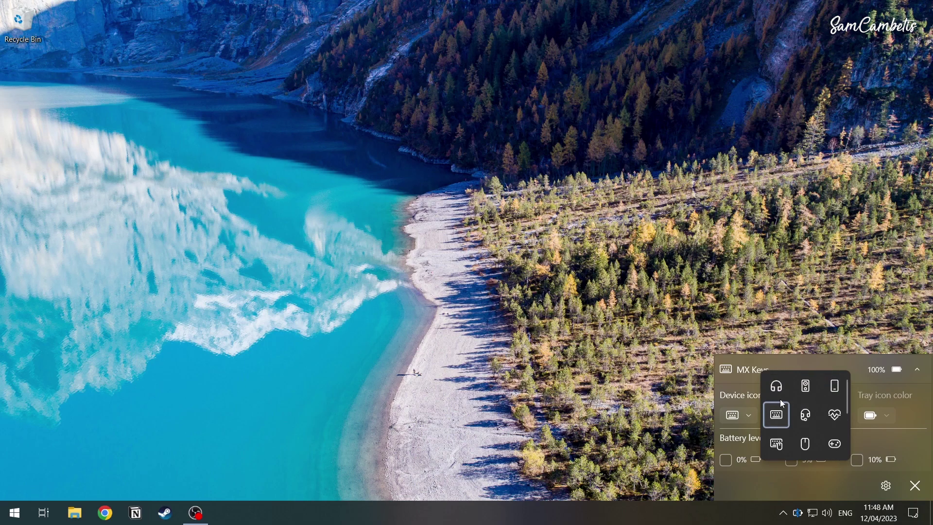
pyautogui.click(778, 417)
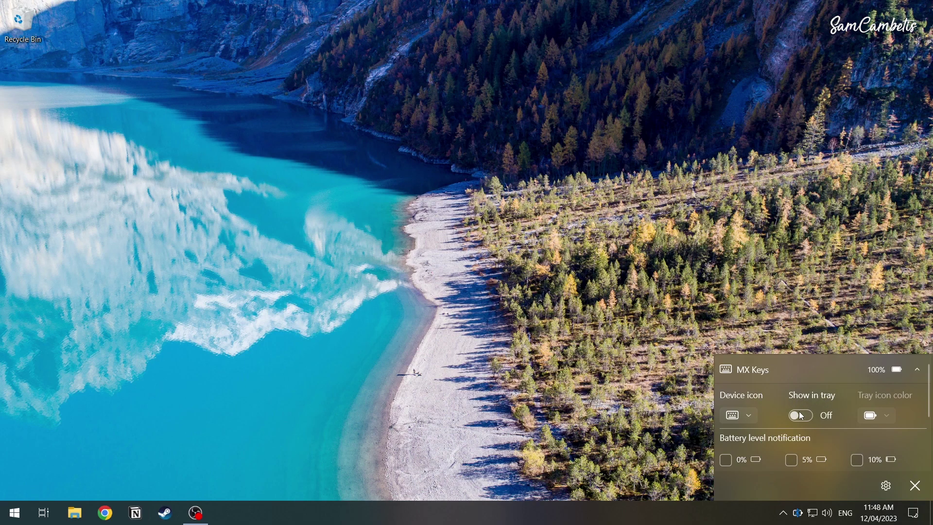
# - Show MX Keys in the tray with a blue battery icon
pyautogui.click(799, 415)
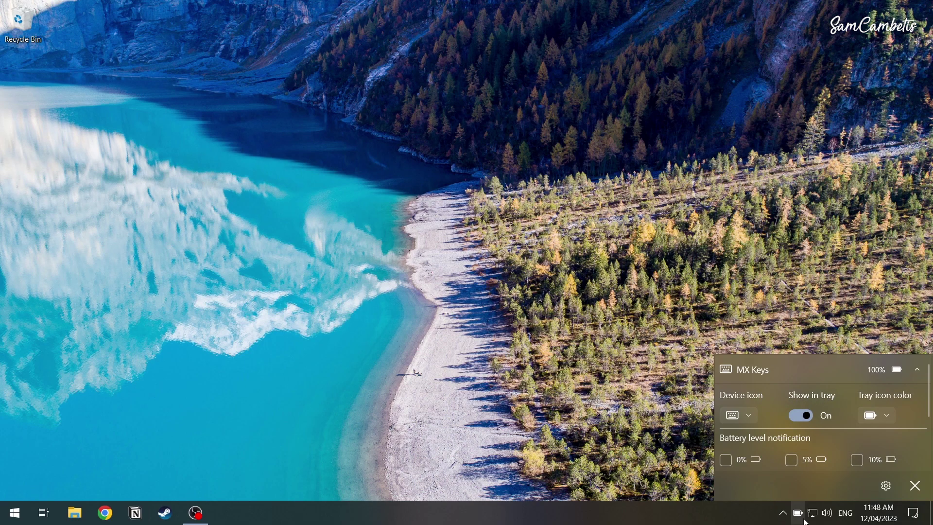
pyautogui.click(885, 416)
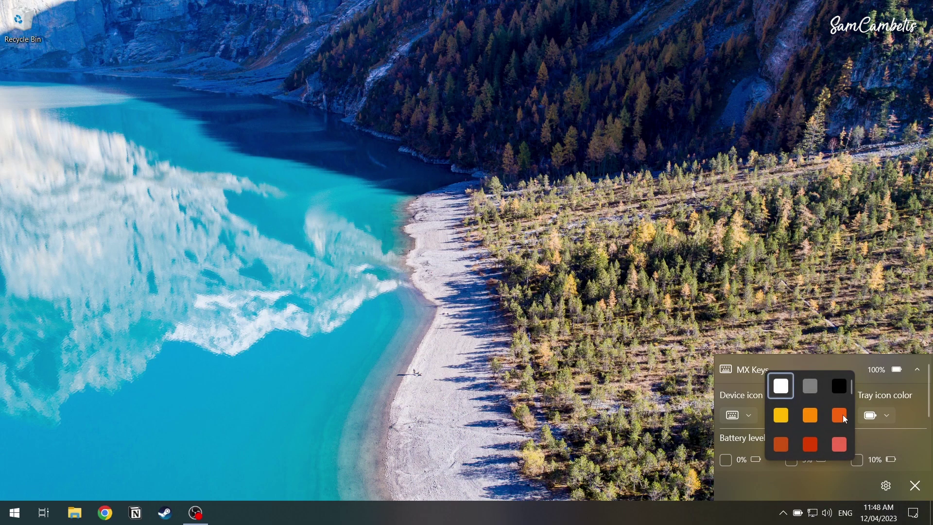
pyautogui.scroll(-3, 804, 413)
pyautogui.scroll(-3, 814, 409)
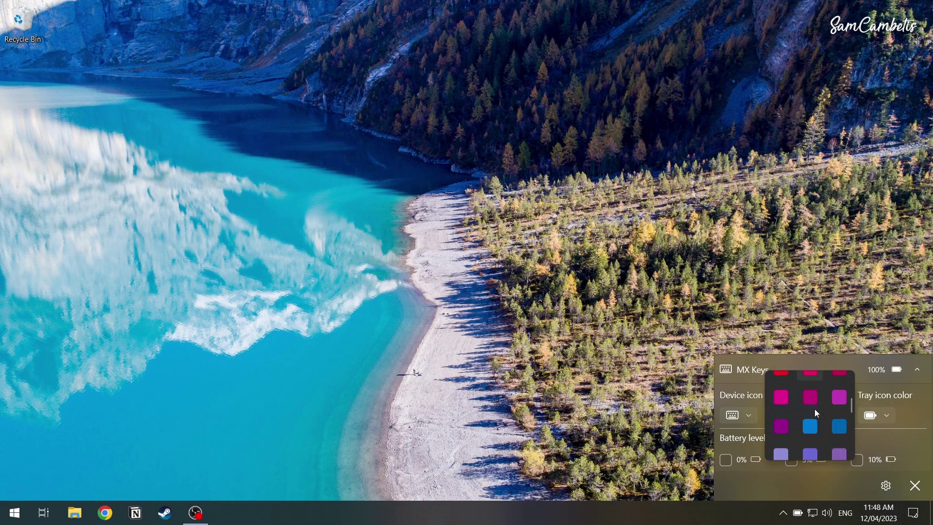
pyautogui.click(811, 426)
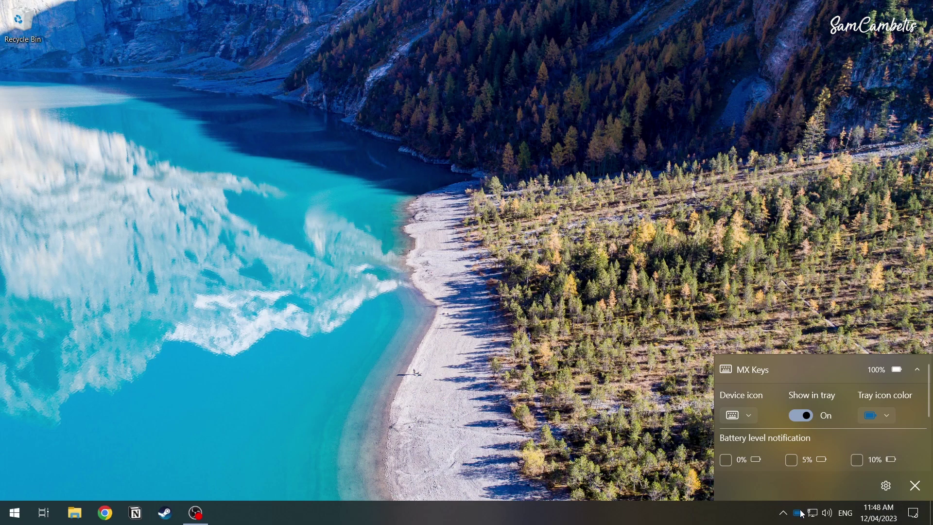
pyautogui.scroll(-3, 911, 406)
pyautogui.scroll(-2, 910, 406)
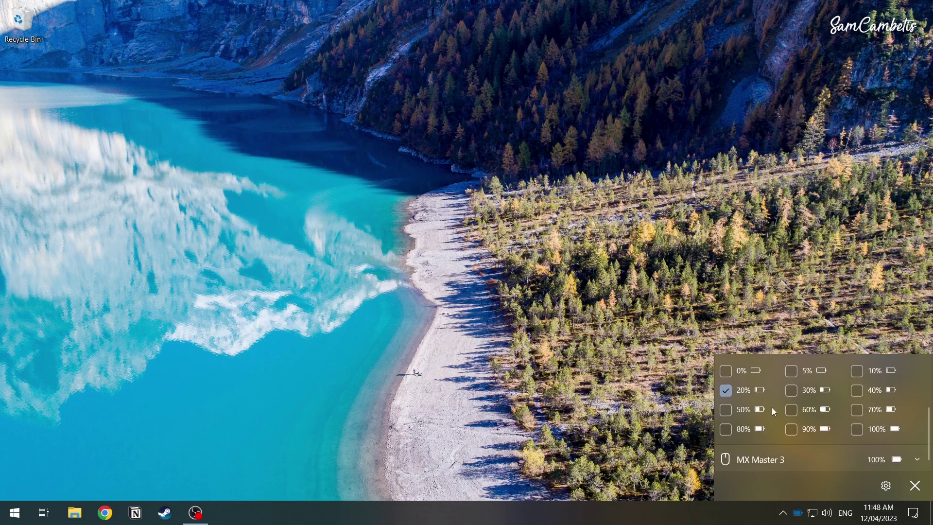
pyautogui.scroll(3, 773, 407)
pyautogui.scroll(2, 772, 408)
pyautogui.scroll(3, 828, 399)
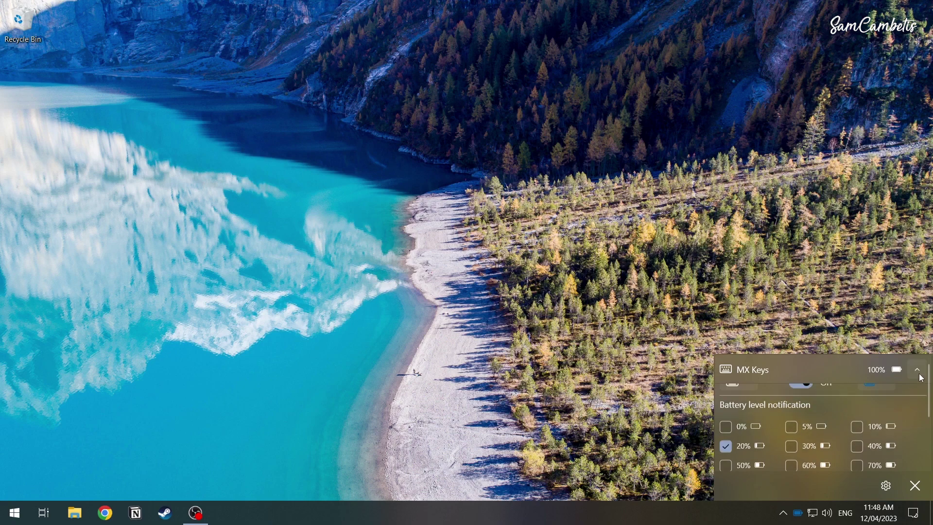
# - Show the MX Master 3 mouse in the tray with a yellow battery icon
pyautogui.click(917, 370)
pyautogui.click(918, 400)
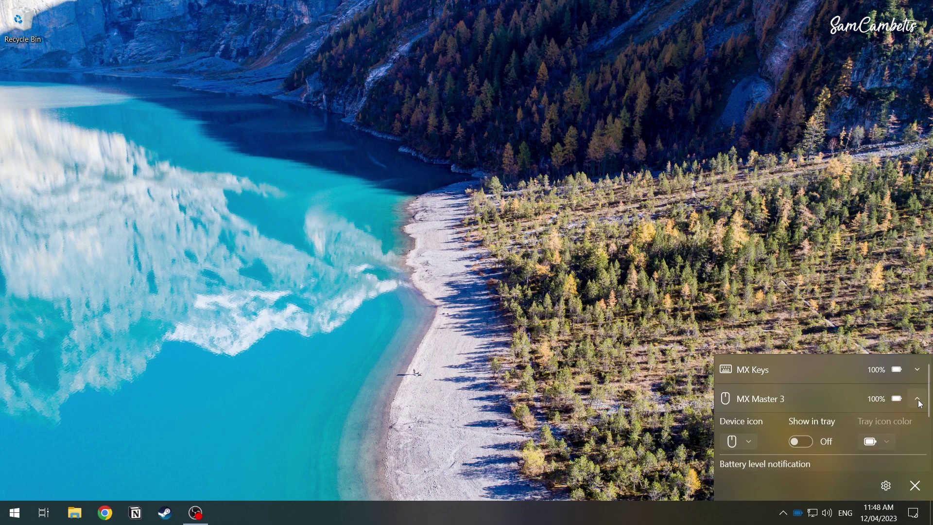
pyautogui.click(802, 444)
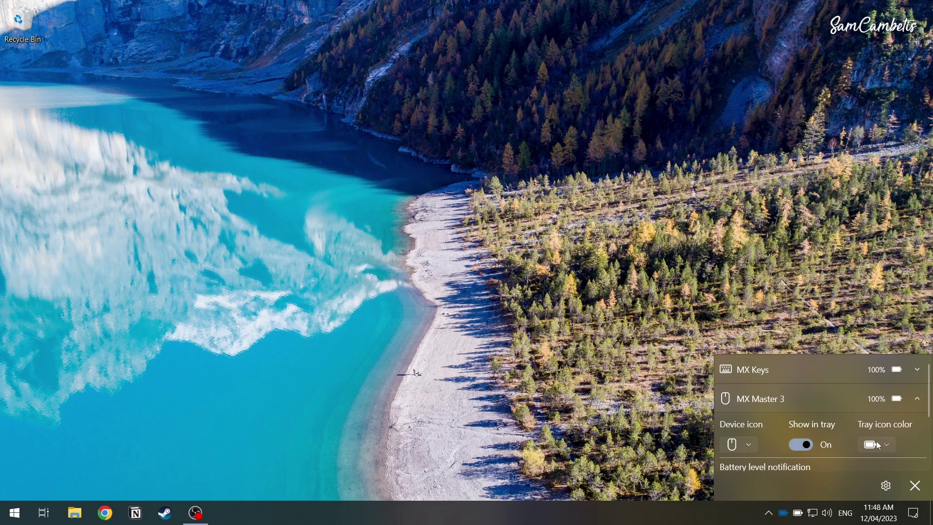
pyautogui.click(885, 442)
pyautogui.scroll(-2, 817, 445)
pyautogui.scroll(-2, 817, 445)
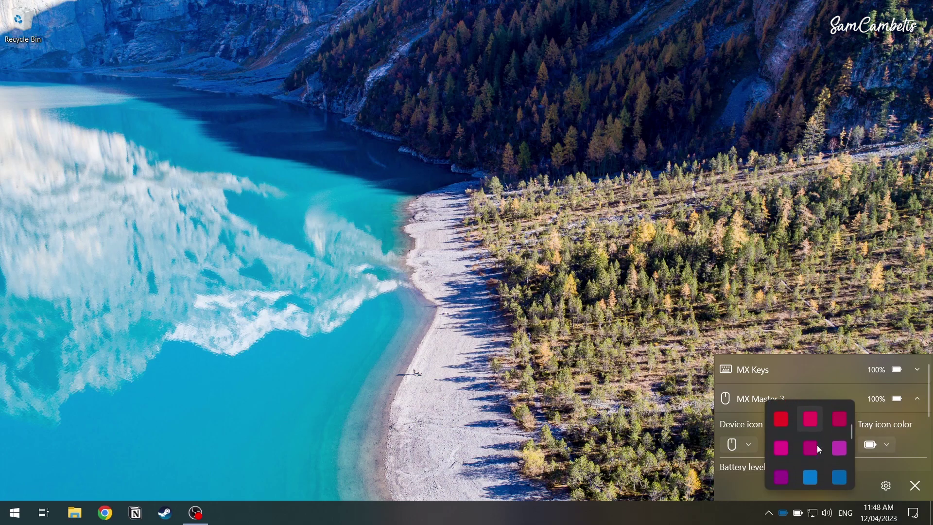
pyautogui.scroll(-2, 817, 445)
pyautogui.scroll(-1, 817, 445)
pyautogui.scroll(3, 817, 444)
pyautogui.click(810, 444)
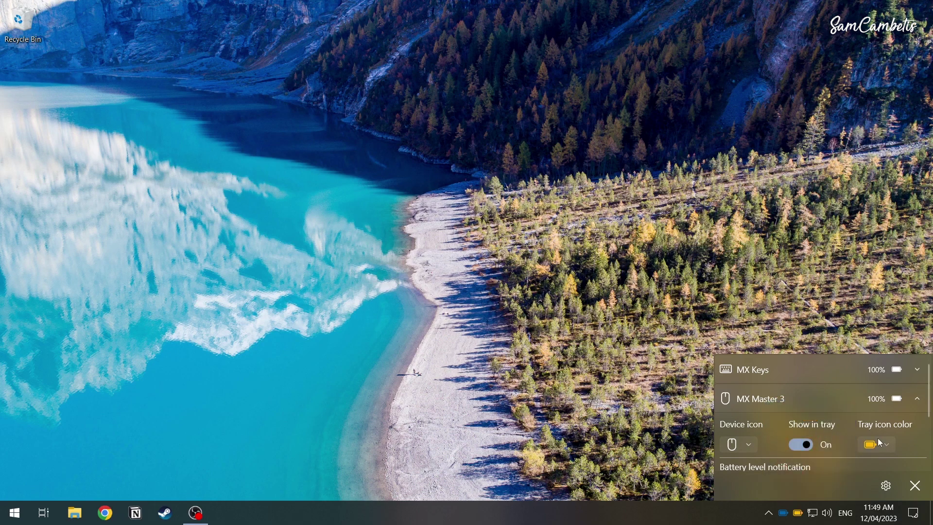
pyautogui.scroll(-3, 901, 438)
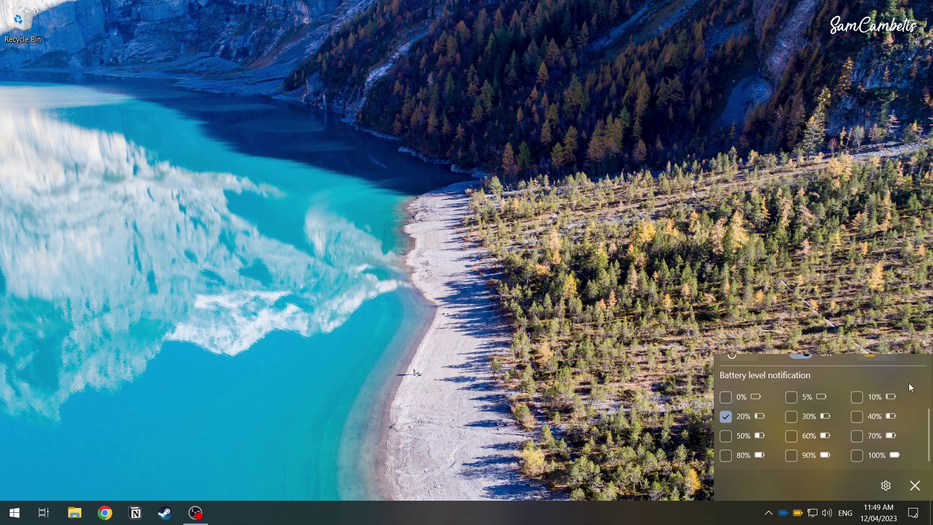
pyautogui.scroll(3, 910, 383)
pyautogui.click(917, 398)
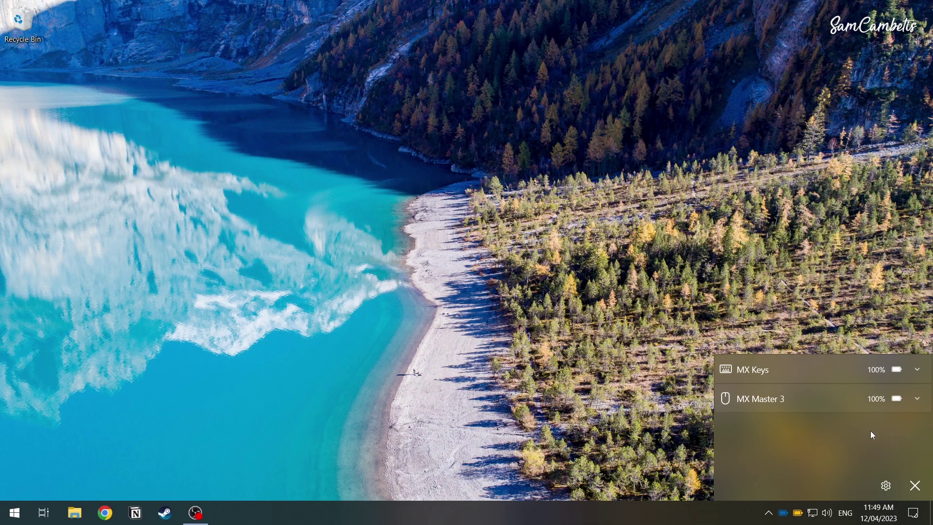
pyautogui.click(886, 487)
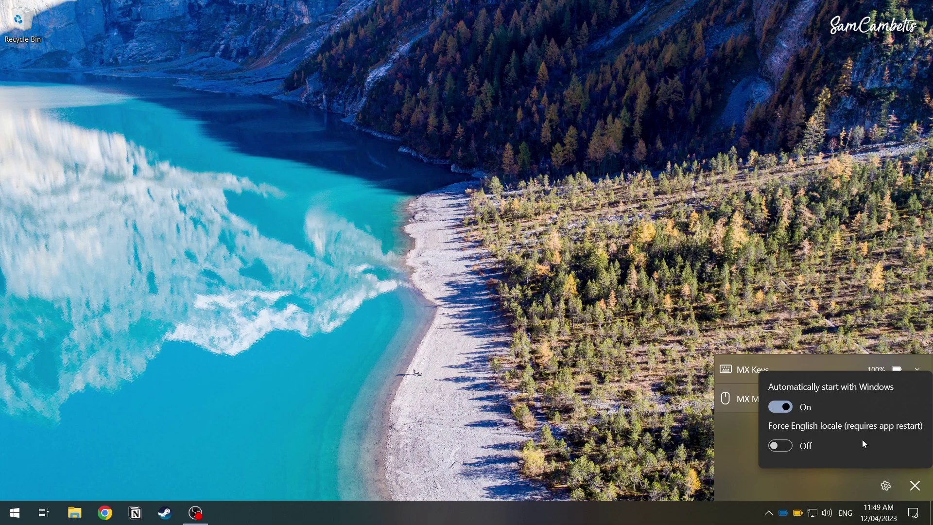
pyautogui.click(794, 478)
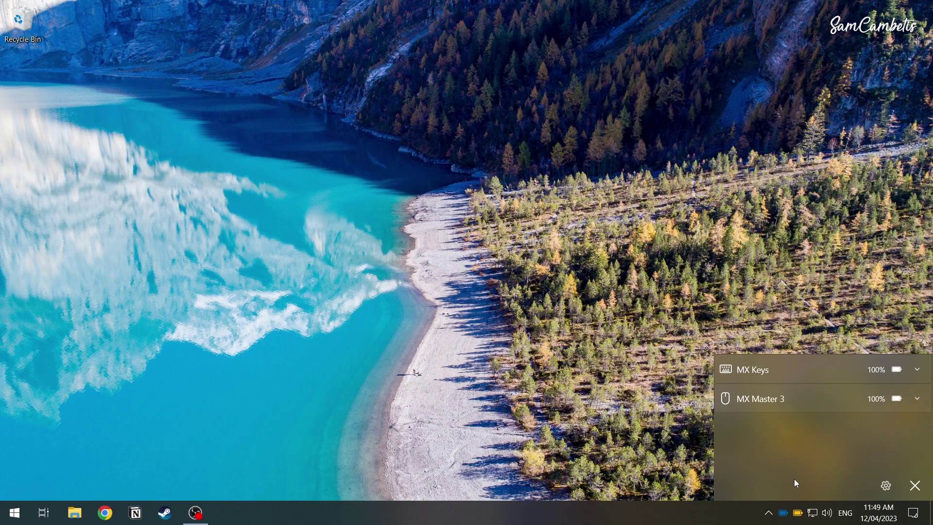
# - Quit the app, check hidden tray icons, and relaunch Bluetooth Battery Level from Start
pyautogui.click(915, 485)
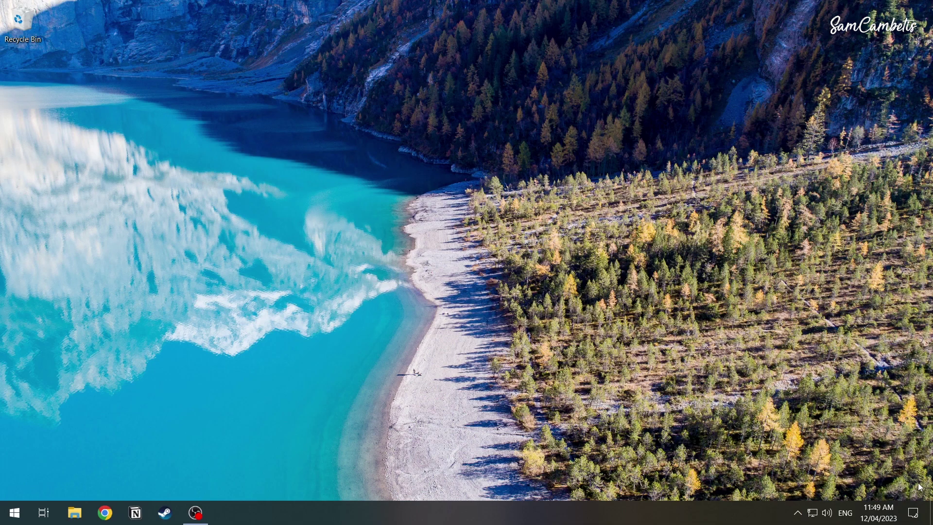
pyautogui.click(798, 513)
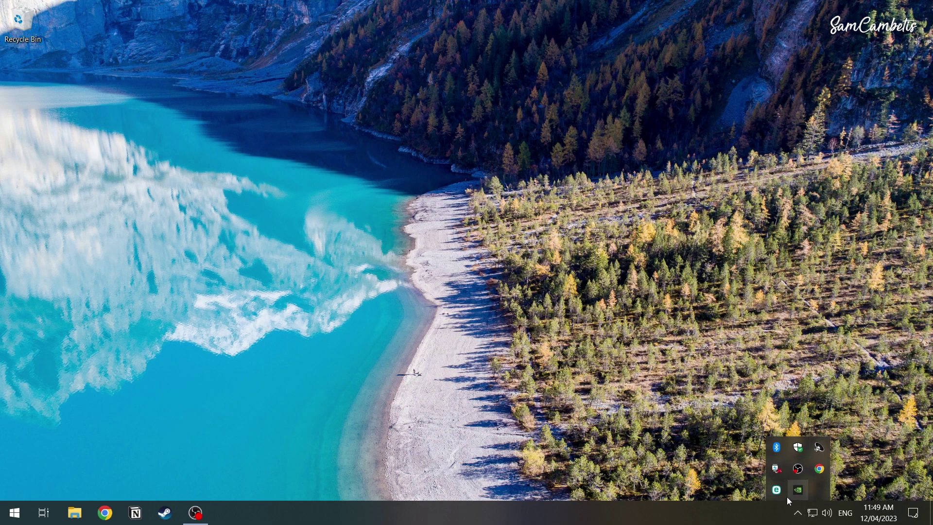
pyautogui.click(534, 418)
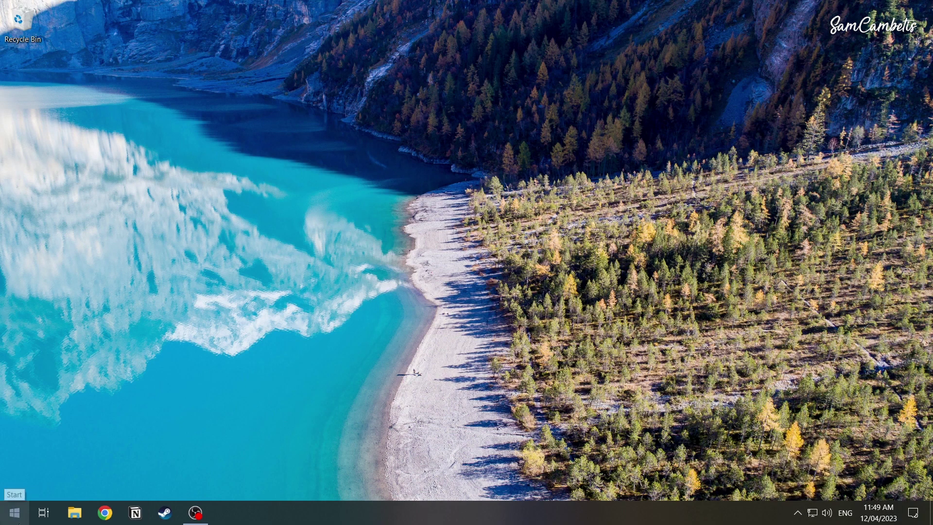
pyautogui.click(15, 512)
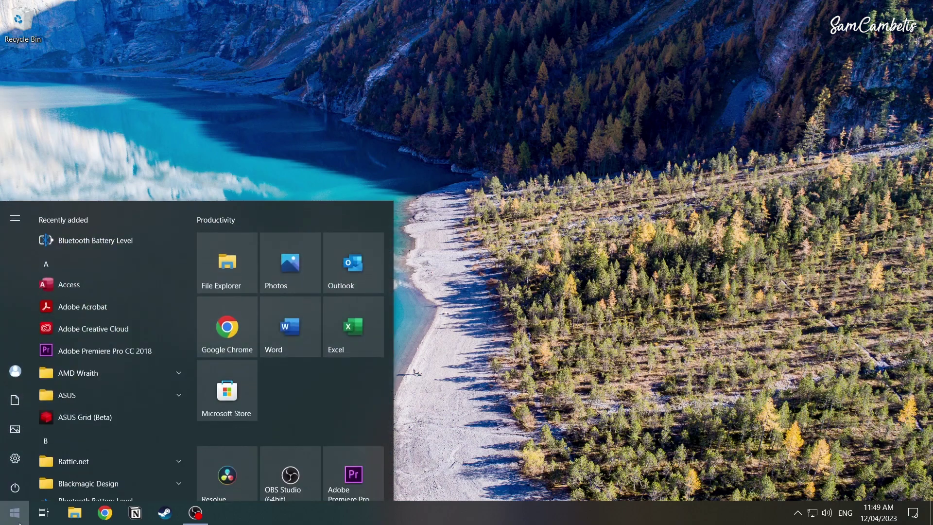
pyautogui.click(91, 241)
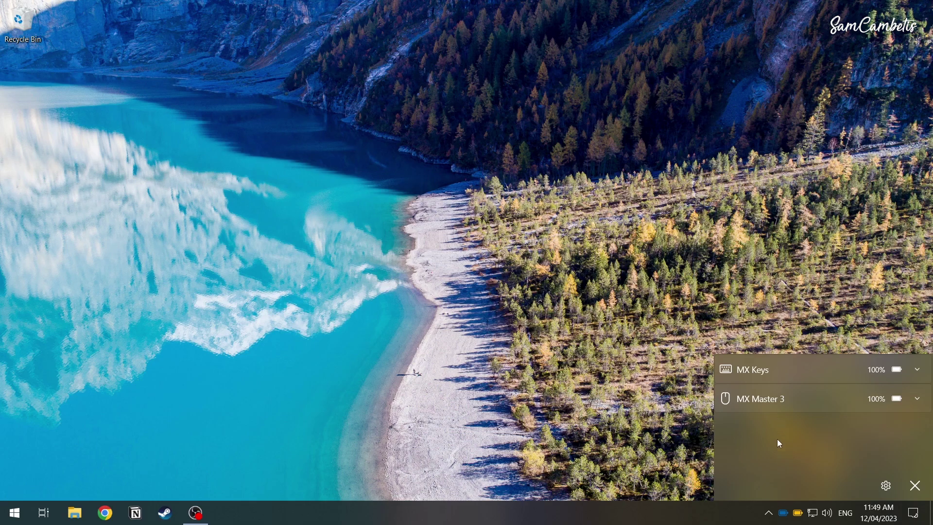
# - Dismiss, reopen and close the battery flyout from the tray icon
pyautogui.click(637, 408)
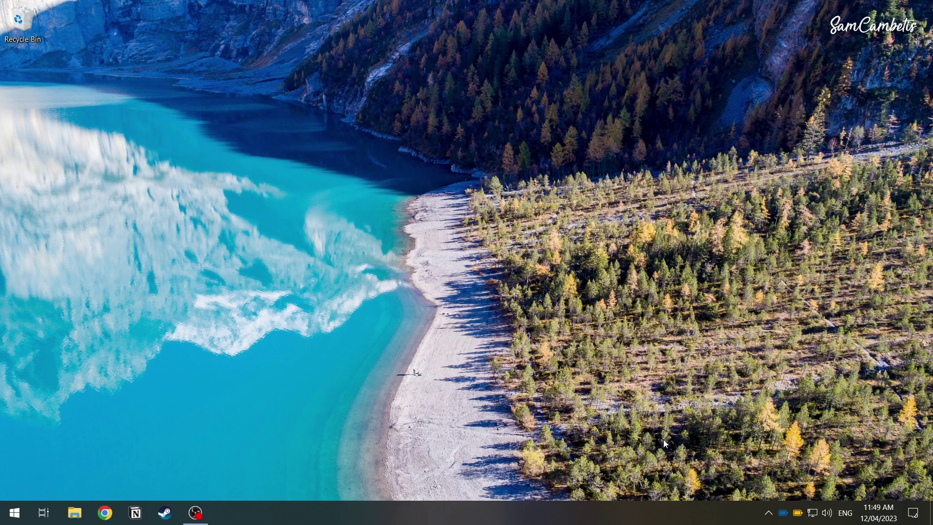
pyautogui.moveTo(798, 512)
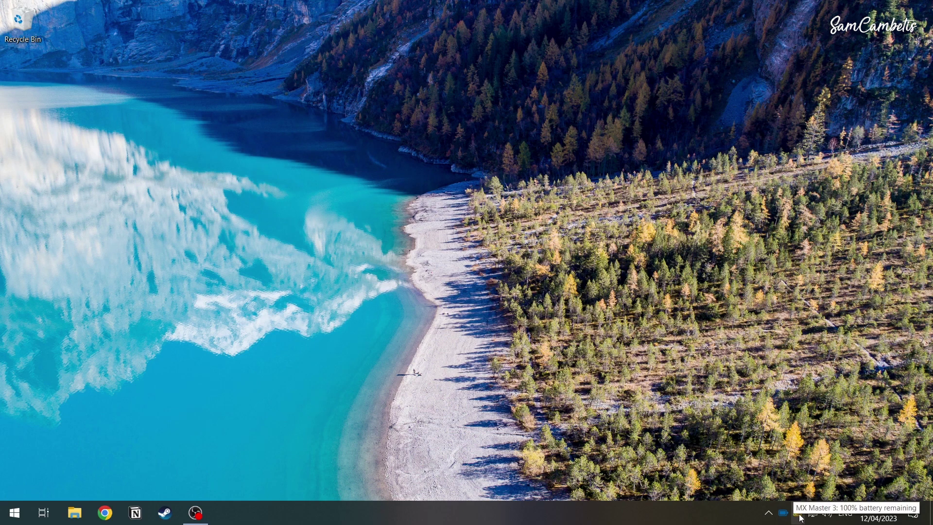
pyautogui.click(798, 514)
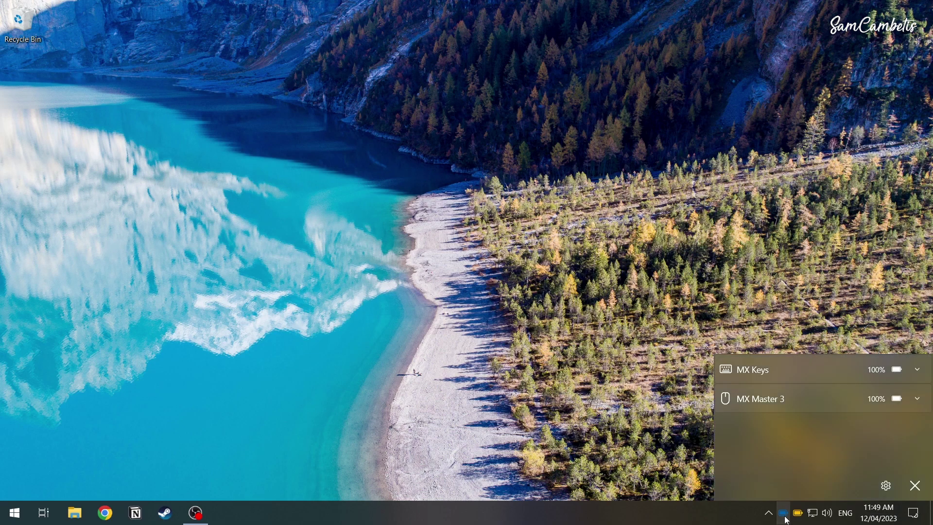
pyautogui.click(798, 517)
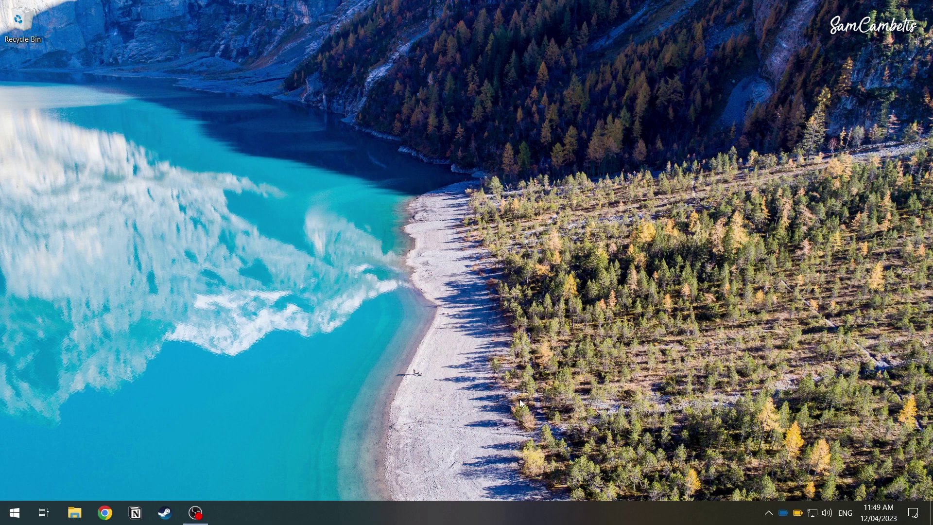
# - View the battery panel, quit the app, and relaunch it from Start's Recently added list
pyautogui.click(784, 514)
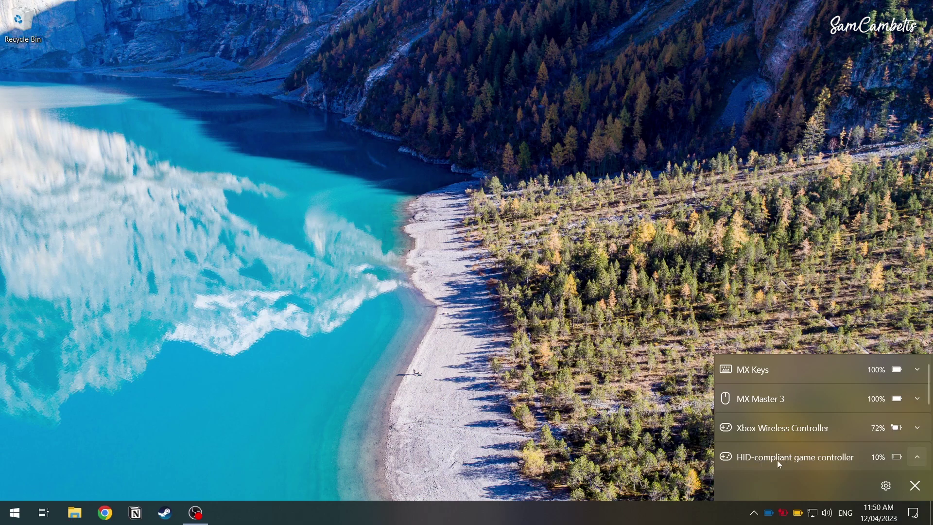
pyautogui.click(916, 486)
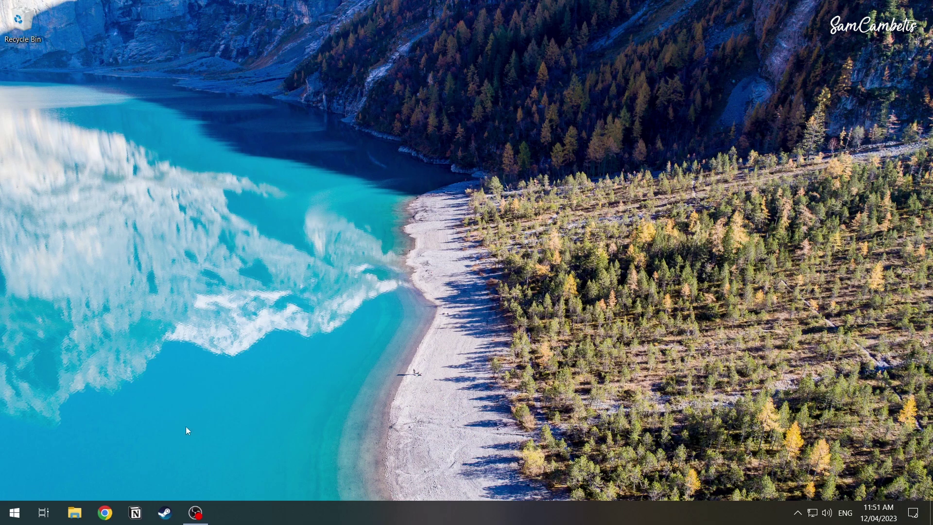
pyautogui.click(14, 512)
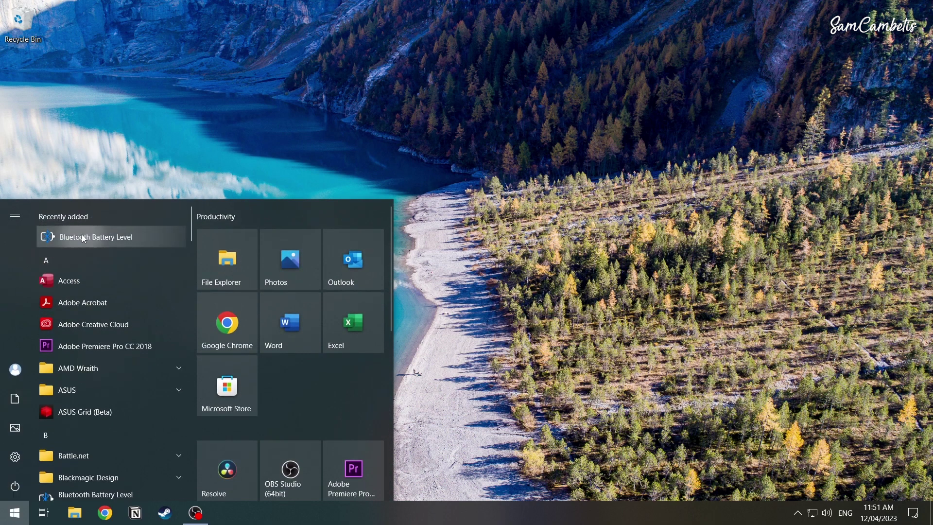
pyautogui.click(96, 238)
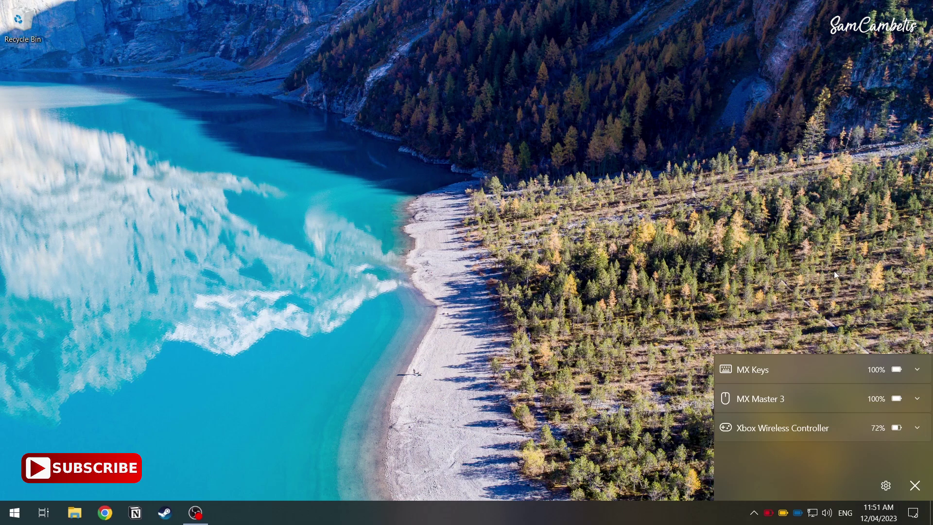
# - Close the flyout, leaving the Xbox controller's 72% tray icon visible
pyautogui.click(807, 263)
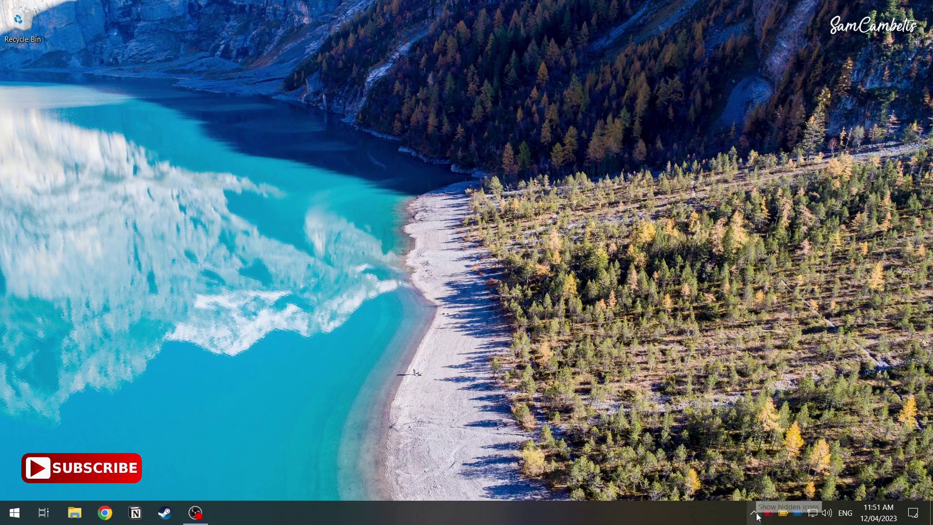